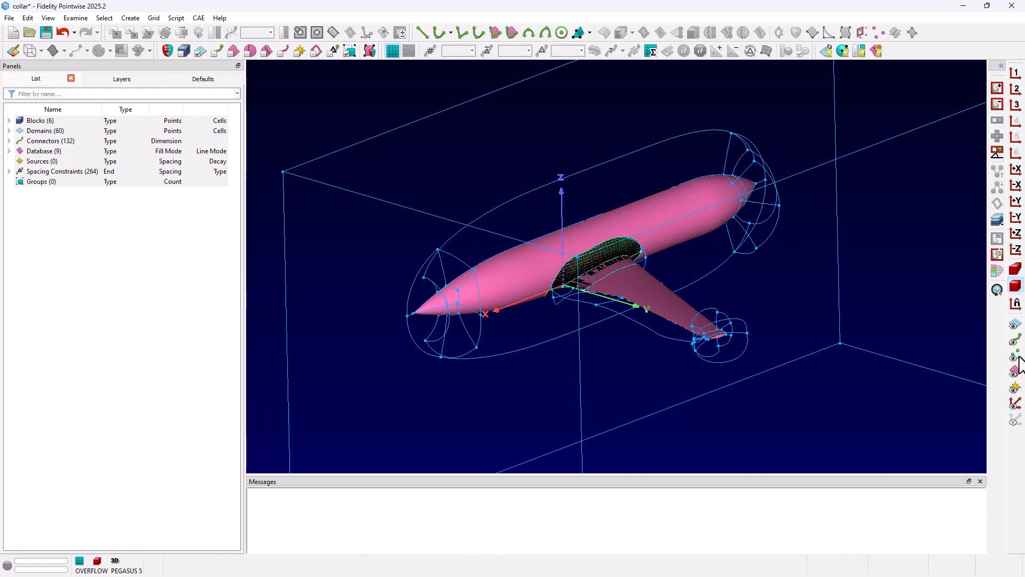
# Step: Start a normal extrusion from the four connected collar domains on the fuselage and wing at the wing root
pyautogui.click(1014, 89)
pyautogui.click(1016, 106)
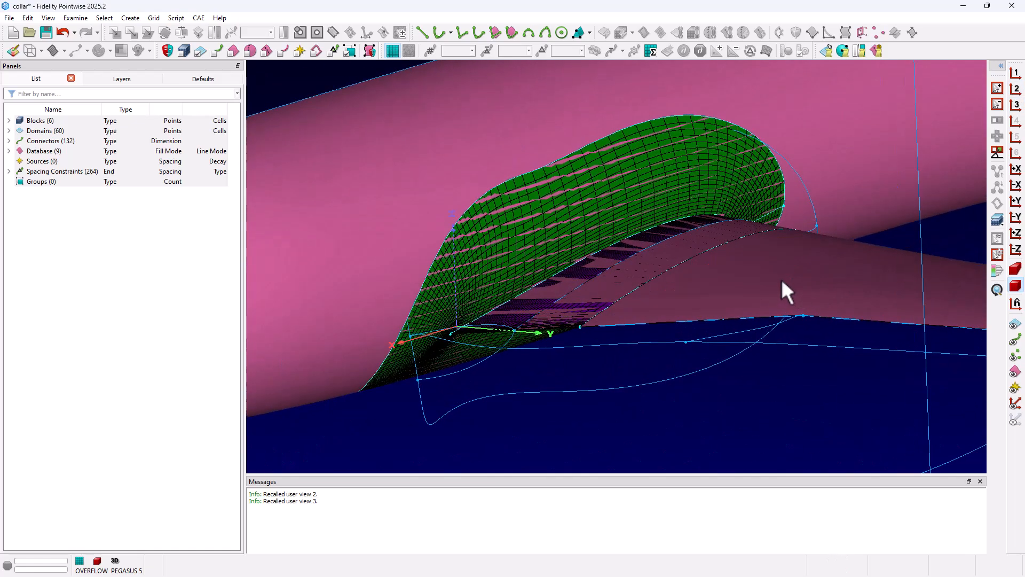
pyautogui.click(630, 176)
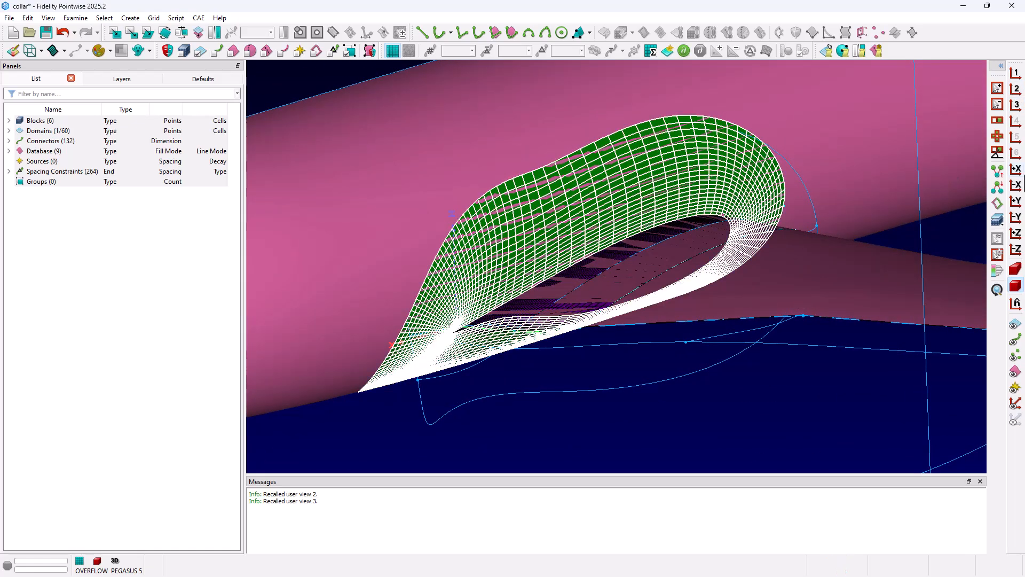
pyautogui.click(997, 120)
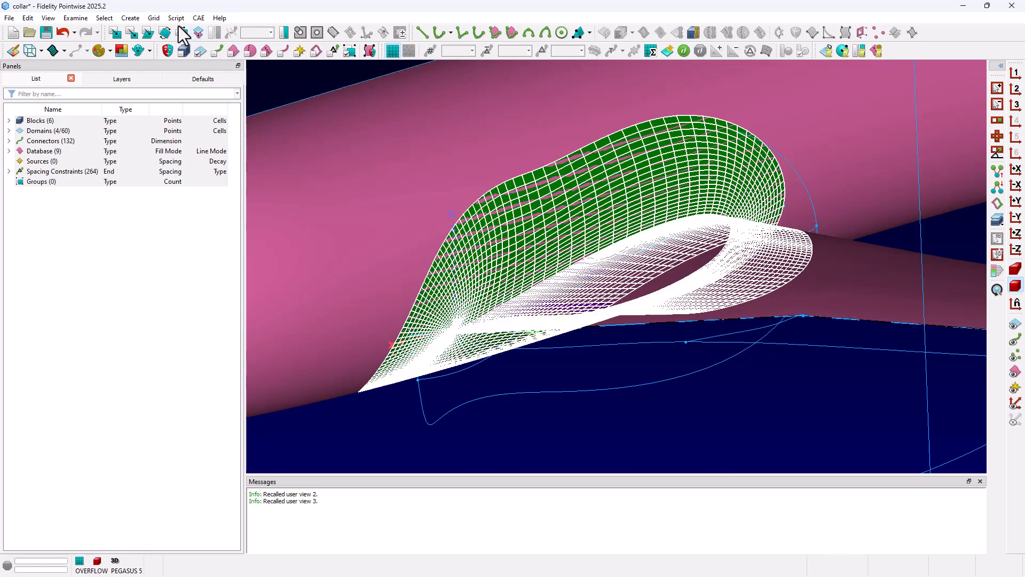
pyautogui.click(130, 18)
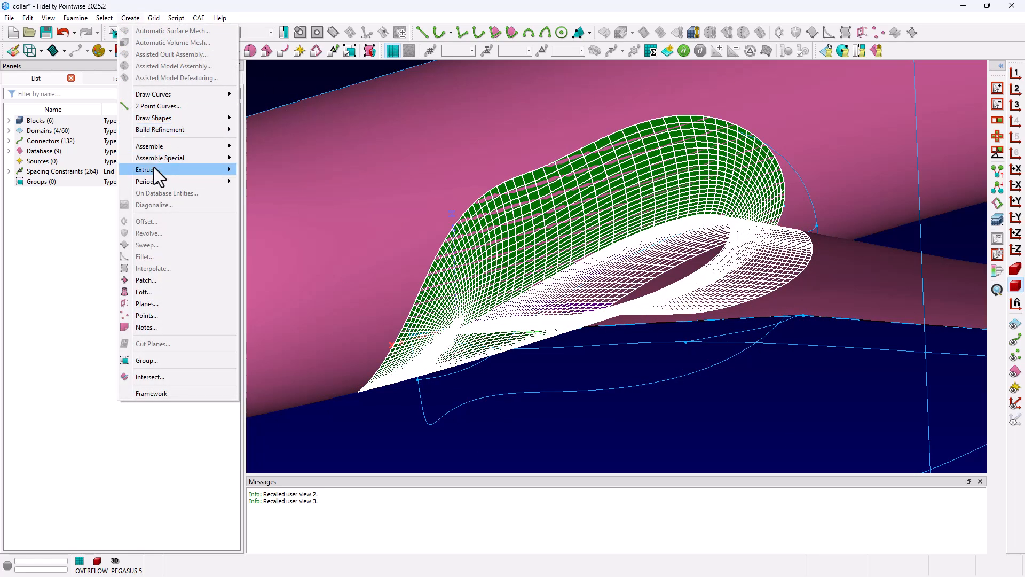
pyautogui.moveTo(159, 169)
pyautogui.click(290, 169)
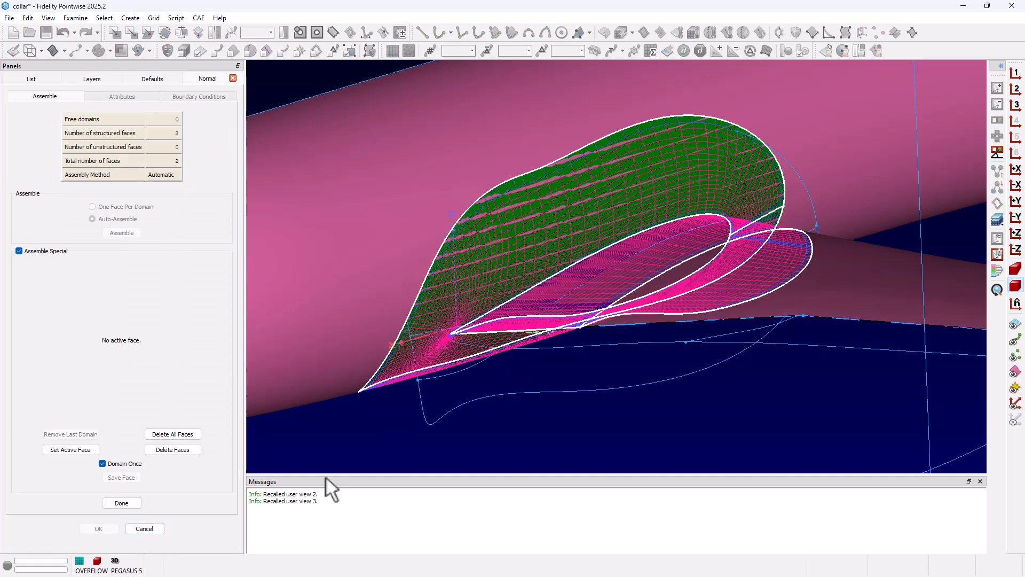
# Step: Delete all assembled faces and begin a new face from the upper wing domain and the narrow trailing-edge domain
pyautogui.click(175, 434)
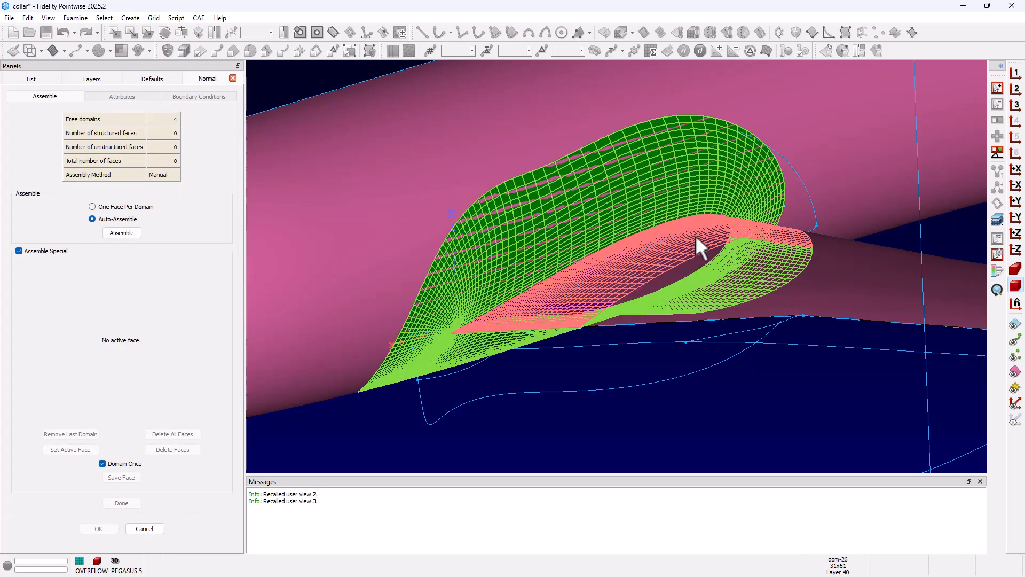
pyautogui.click(678, 235)
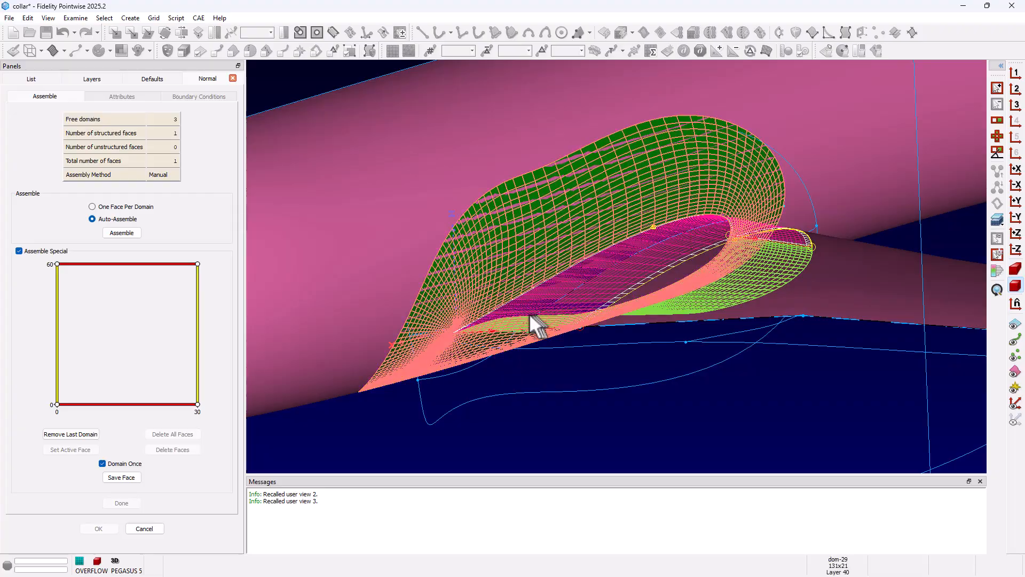
pyautogui.scroll(3, 530, 314)
pyautogui.scroll(10, 530, 314)
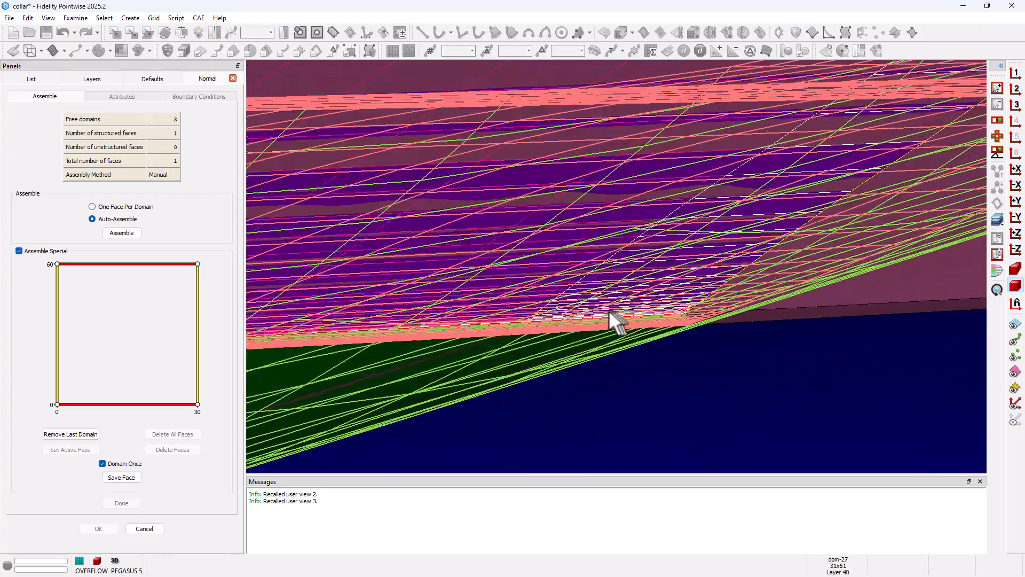
pyautogui.click(627, 326)
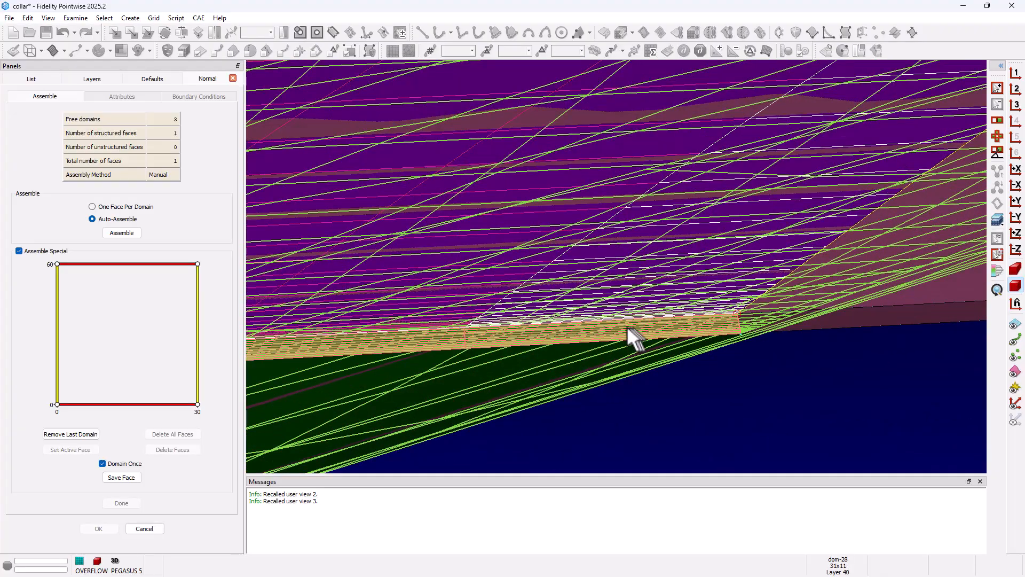
# Step: Add the lower wing domain using Link 0 and the fuselage domain, then save the single face and complete the assembly
pyautogui.scroll(-10, 734, 237)
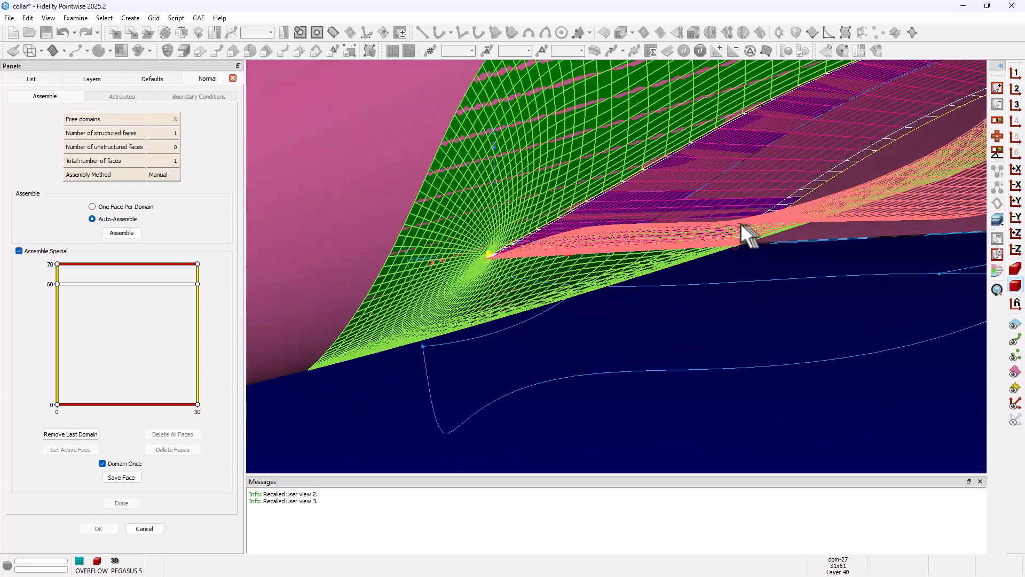
pyautogui.click(902, 191)
pyautogui.keyDown('ctrl'); pyautogui.moveTo(835, 242); pyautogui.dragTo(658, 397, button='right'); pyautogui.keyUp('ctrl')
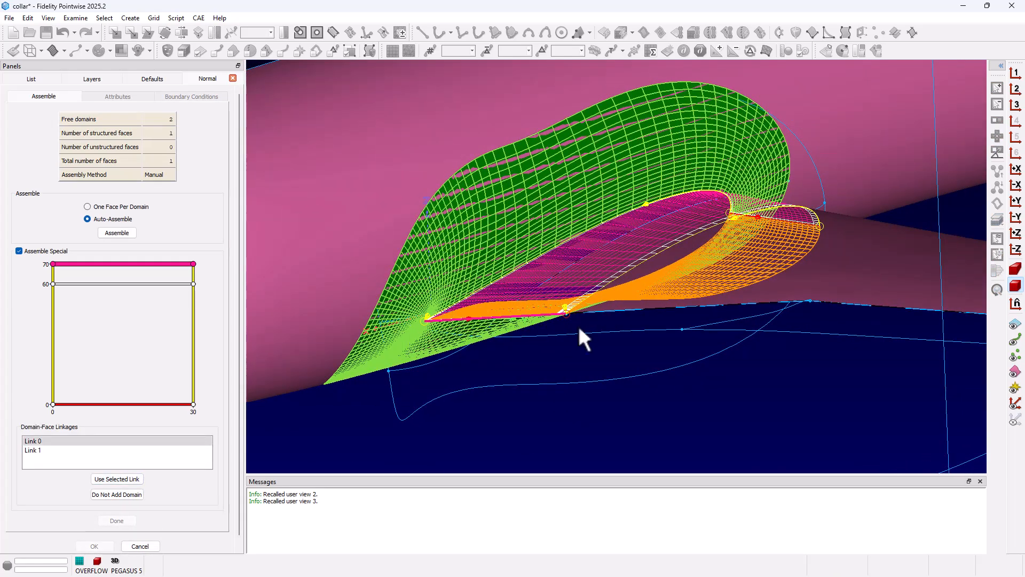
pyautogui.click(128, 479)
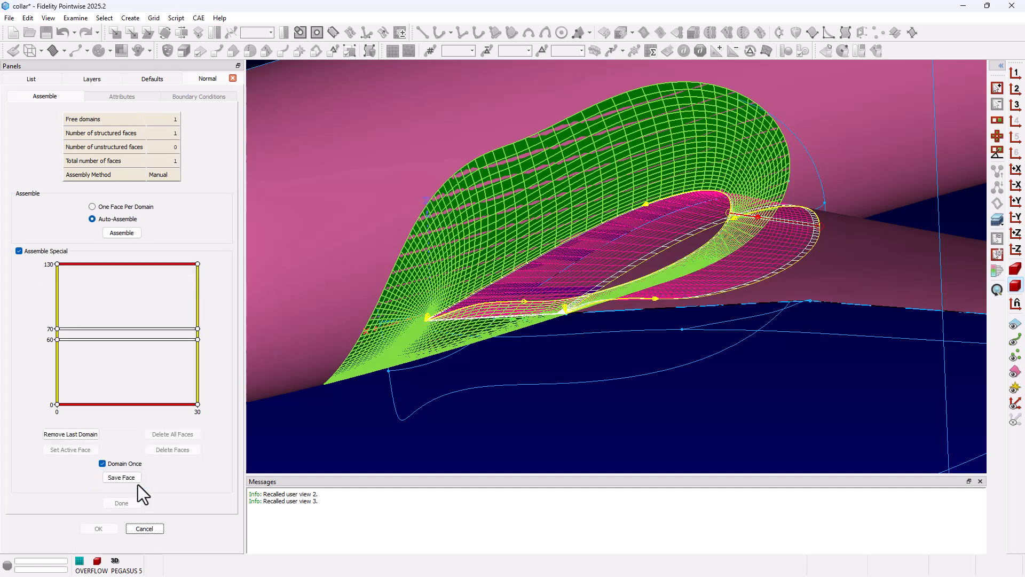
pyautogui.click(499, 236)
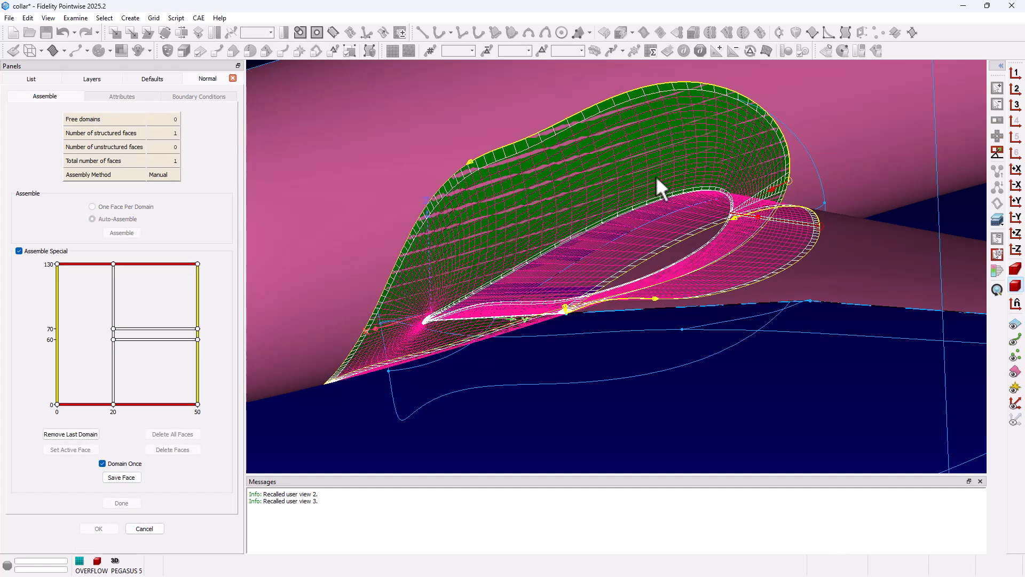
pyautogui.click(123, 478)
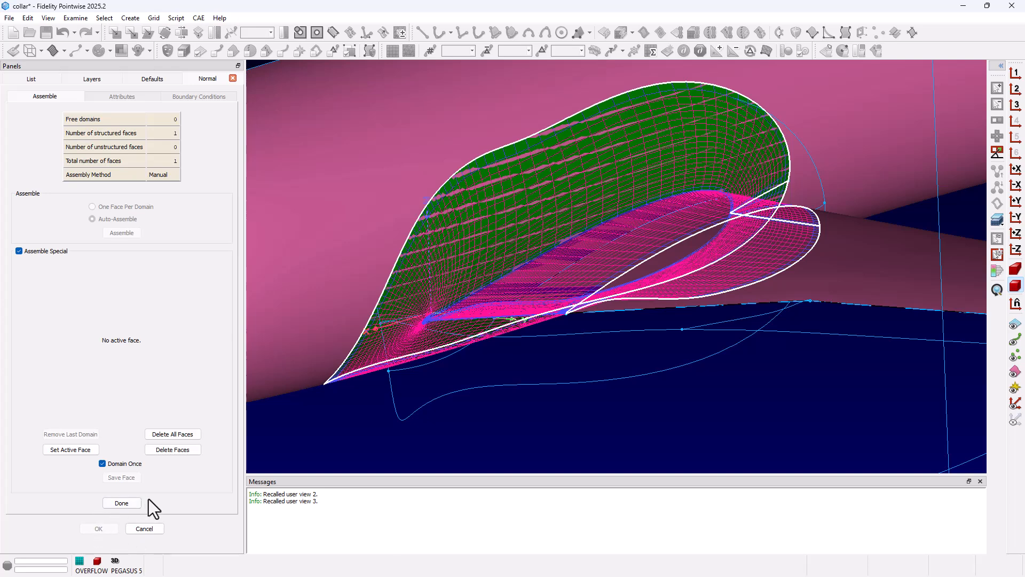
pyautogui.click(129, 504)
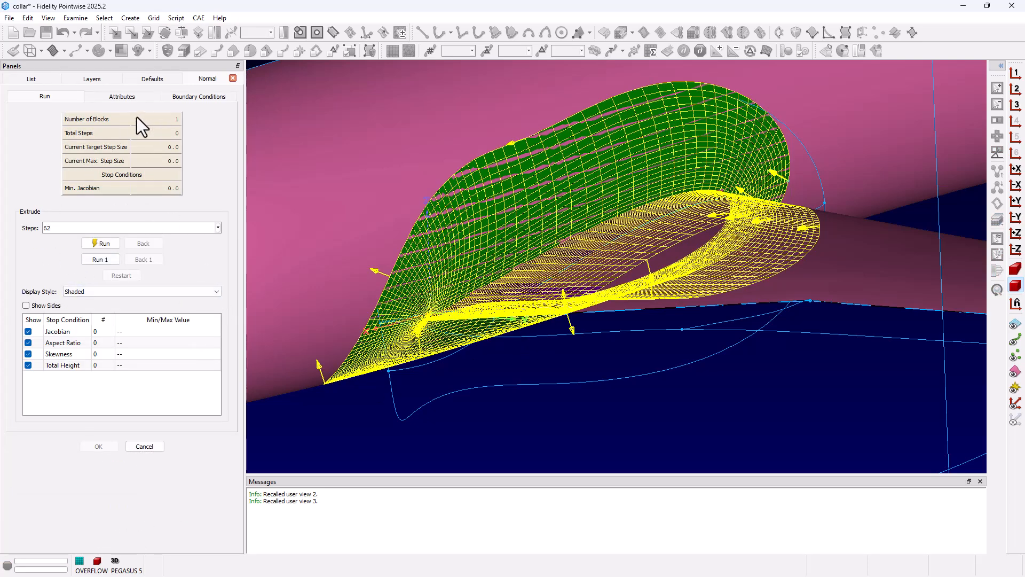
# Step: Flip the extrusion orientation so the collar block grows away from the wing and fuselage surfaces
pyautogui.click(126, 97)
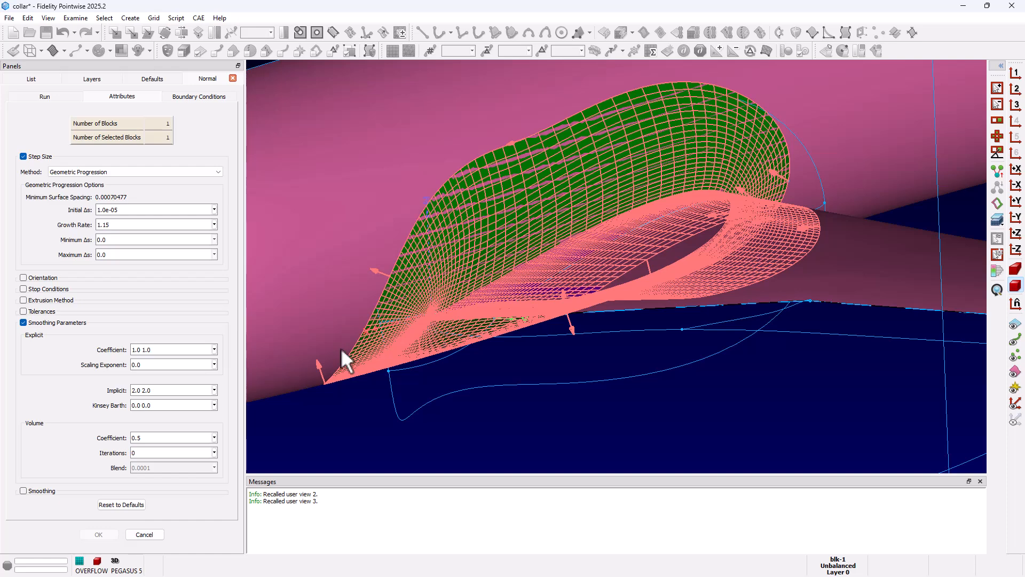
pyautogui.click(23, 278)
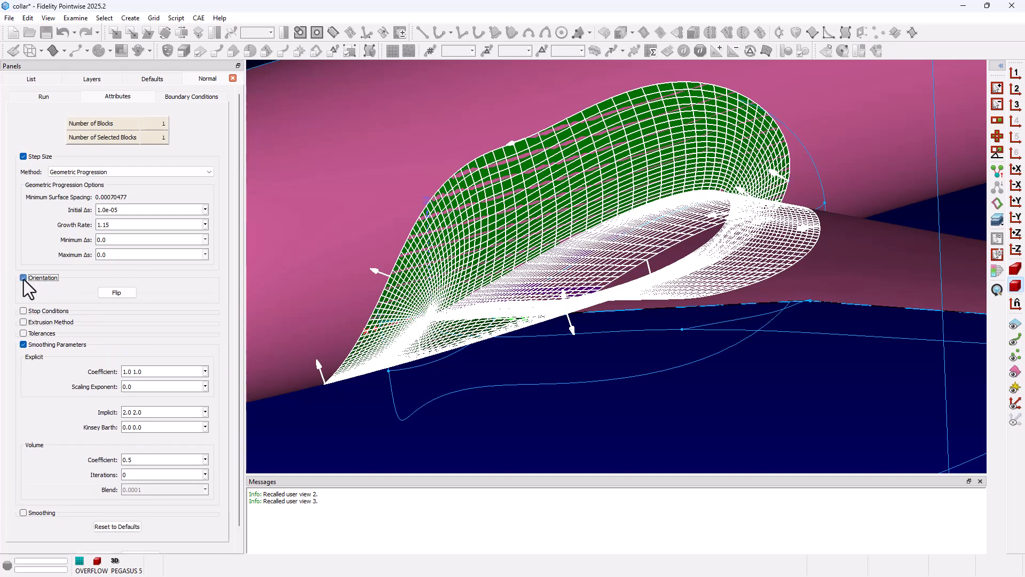
pyautogui.click(120, 295)
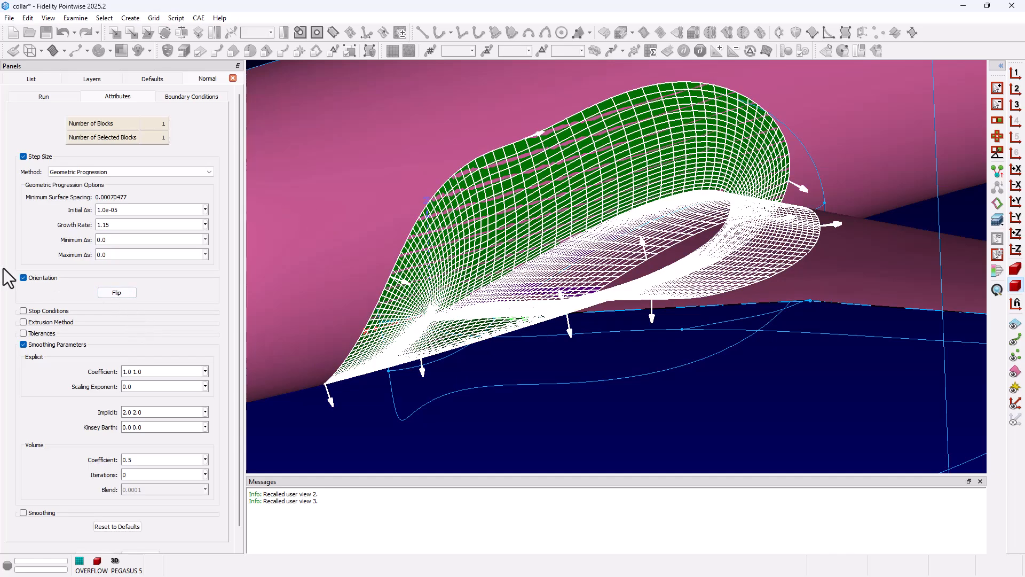
pyautogui.click(24, 278)
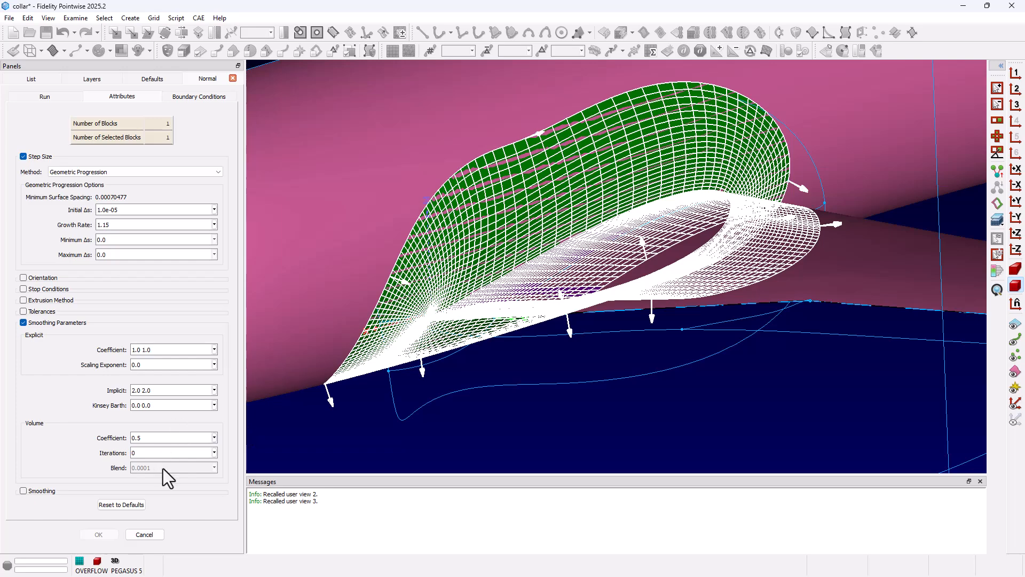
# Step: Try to extrude the collar block 62 steps and inspect the cells at the wing root's trailing-edge corner
pyautogui.click(54, 99)
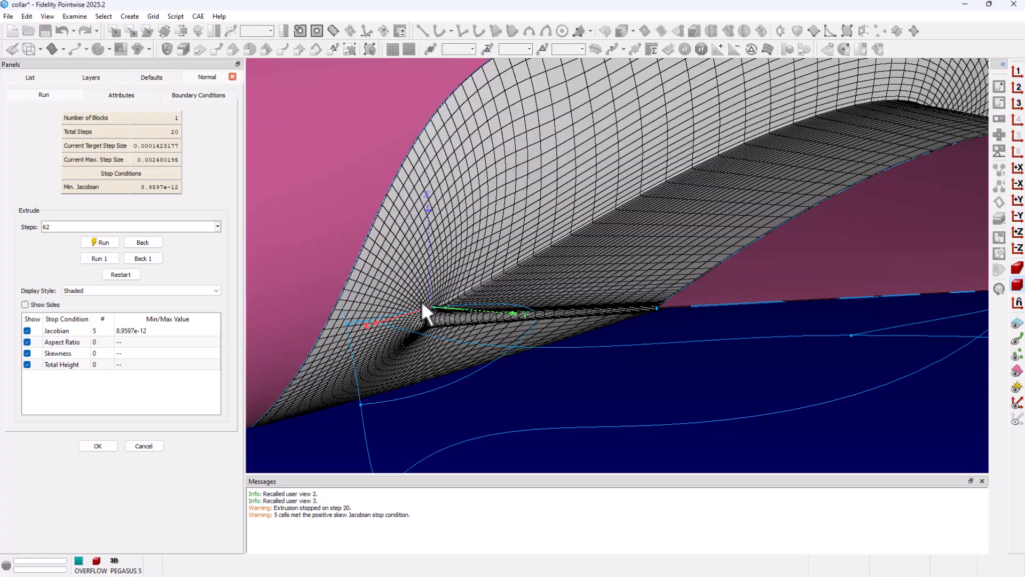
pyautogui.scroll(5, 452, 218)
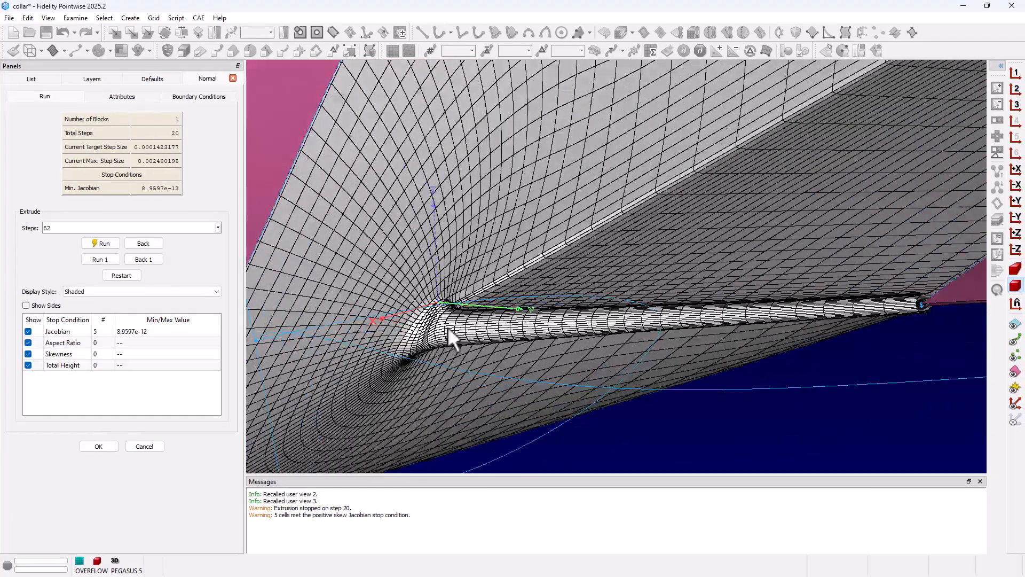
pyautogui.scroll(4, 443, 265)
pyautogui.keyDown('shift'); pyautogui.moveTo(453, 267); pyautogui.dragTo(662, 258, button='right'); pyautogui.keyUp('shift')
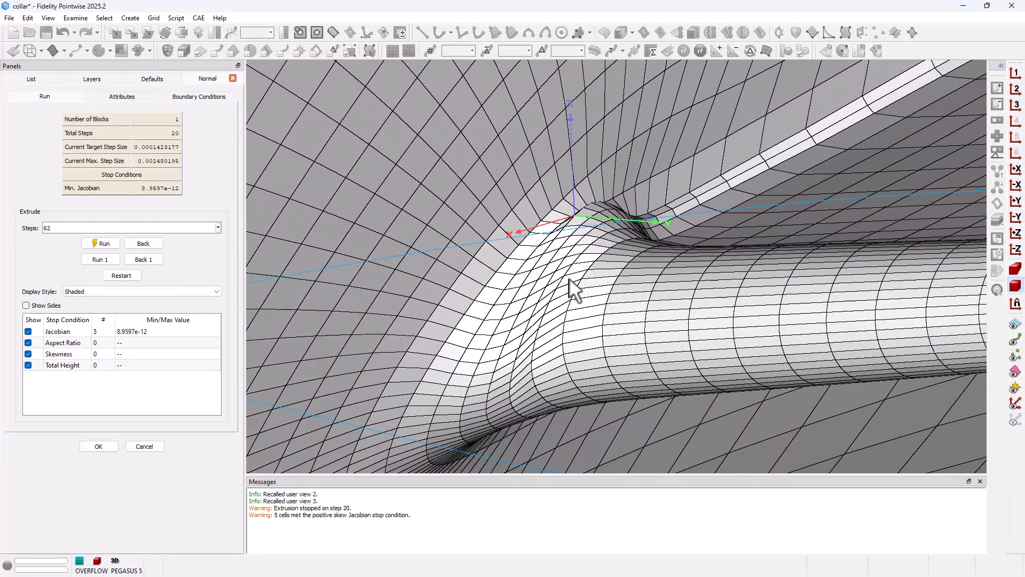
pyautogui.scroll(-4, 547, 258)
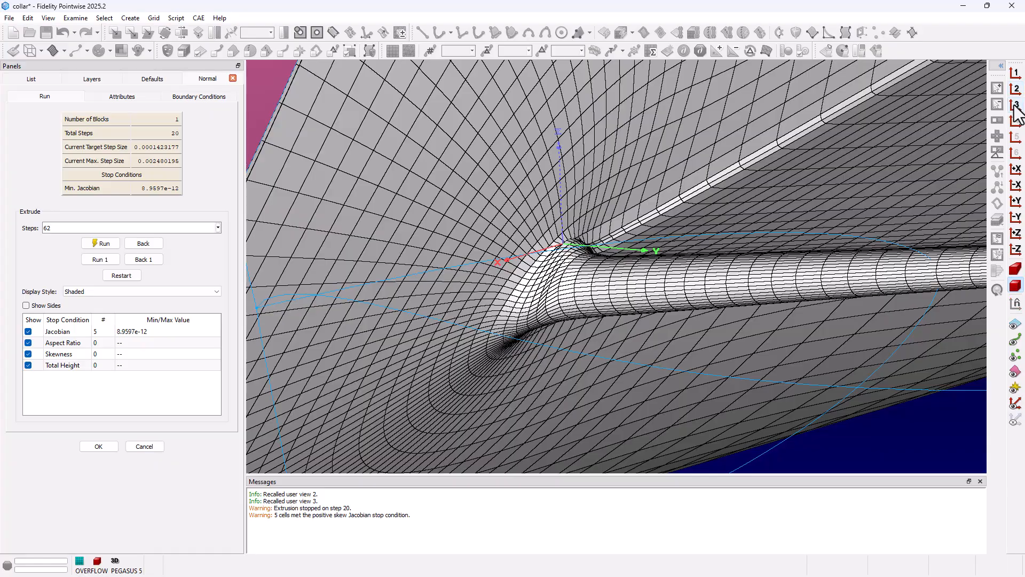
pyautogui.click(1015, 104)
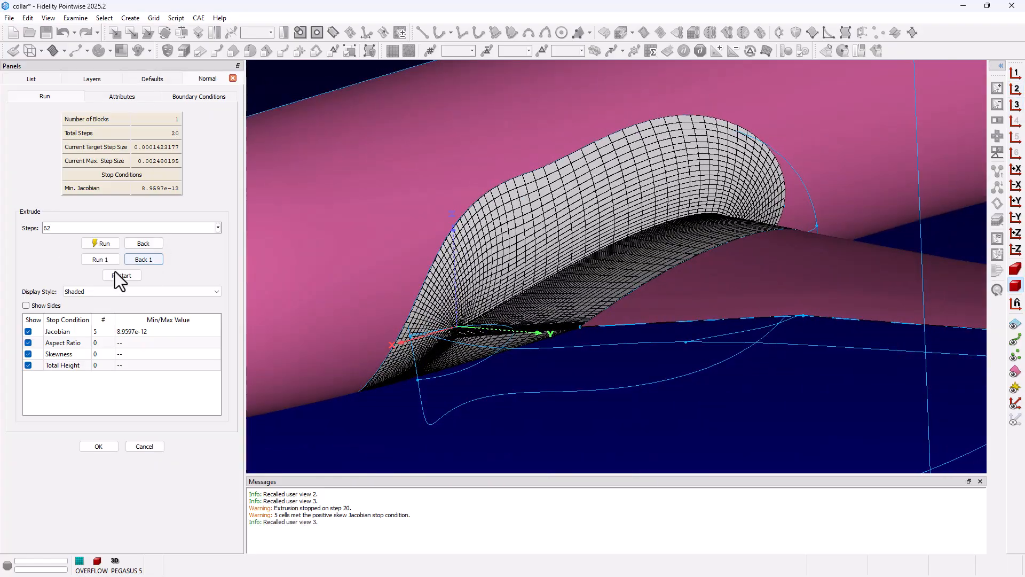
# Step: Restart the extrusion with the explicit smoothing scaling exponent set to 0.05 and run it for 62 steps
pyautogui.click(117, 275)
pyautogui.click(128, 96)
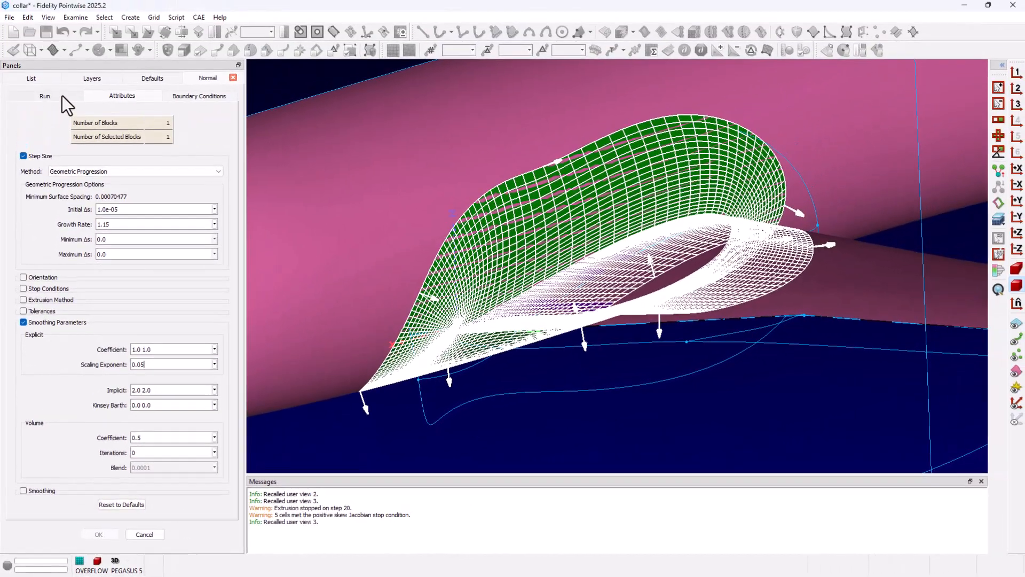
pyautogui.click(62, 95)
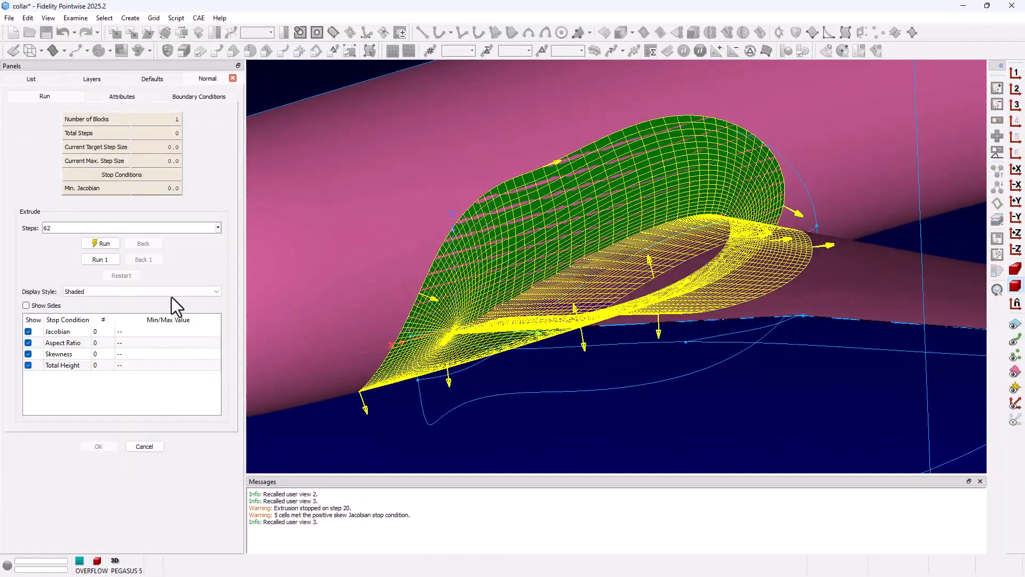
pyautogui.click(103, 243)
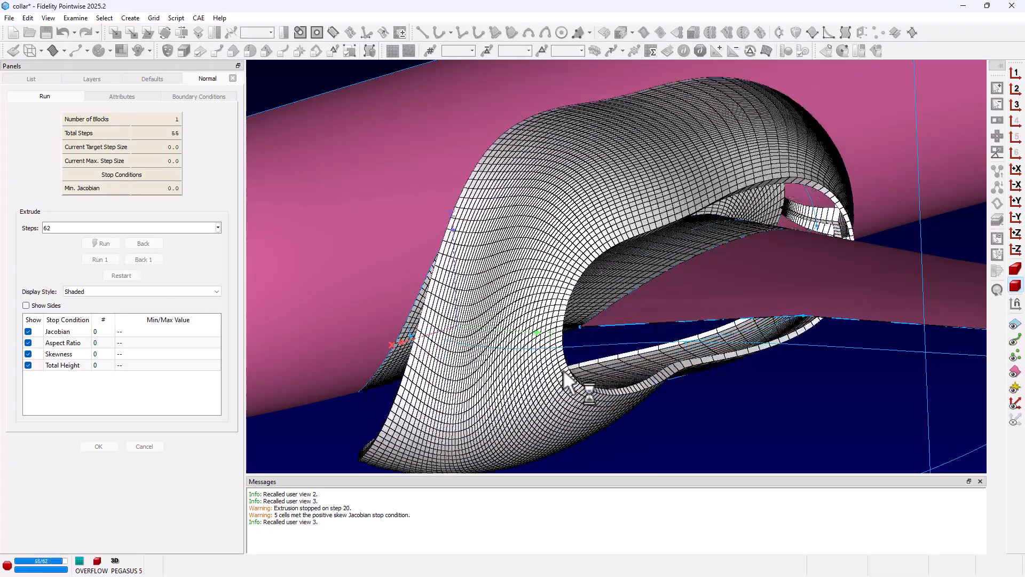
# Step: Examine the extruded collar block as a whole, view it in Wireframe, and return its display style to Shaded
pyautogui.scroll(-1, 570, 343)
pyautogui.scroll(-5, 571, 307)
pyautogui.keyDown('shift'); pyautogui.moveTo(571, 305); pyautogui.dragTo(556, 286, button='right'); pyautogui.keyUp('shift')
pyautogui.keyDown('shift'); pyautogui.moveTo(465, 341); pyautogui.dragTo(464, 335, button='right'); pyautogui.keyUp('shift')
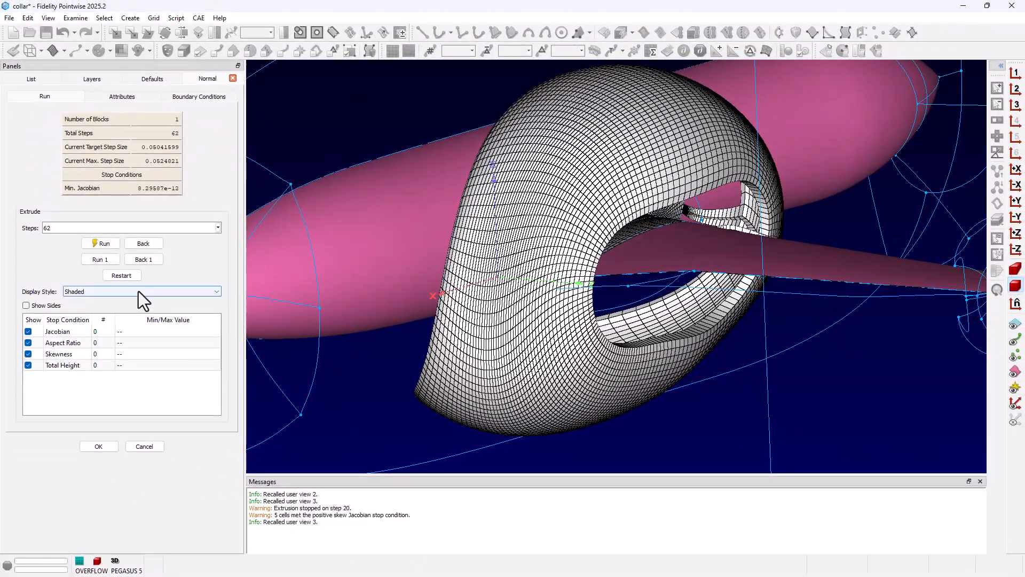
pyautogui.click(203, 292)
pyautogui.click(130, 300)
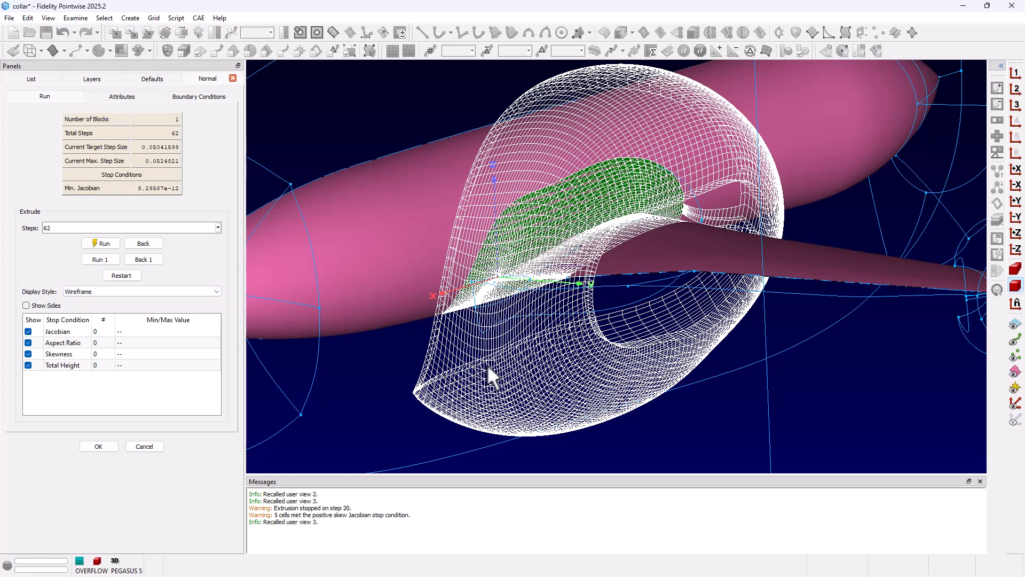
pyautogui.click(106, 292)
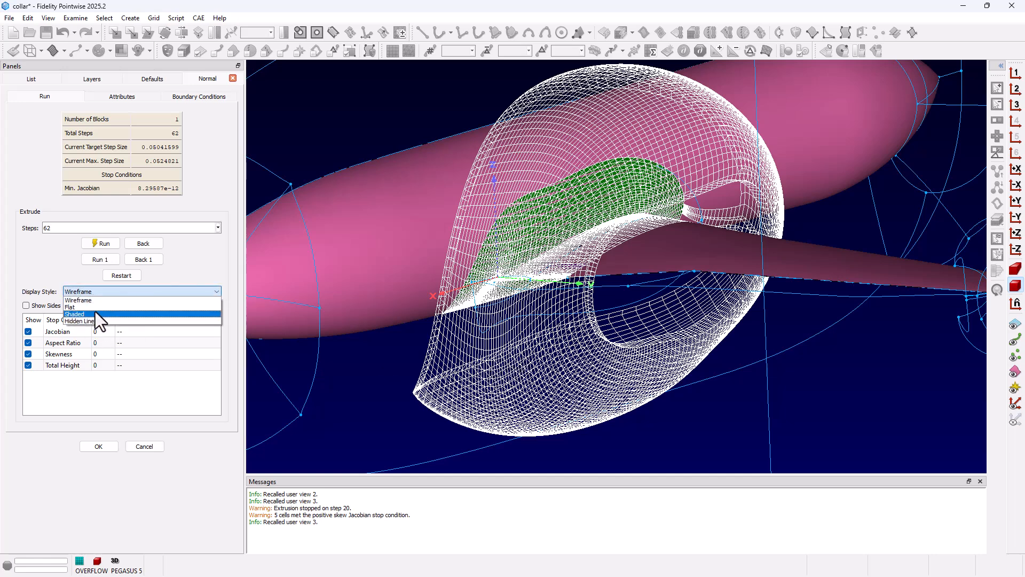
pyautogui.click(95, 313)
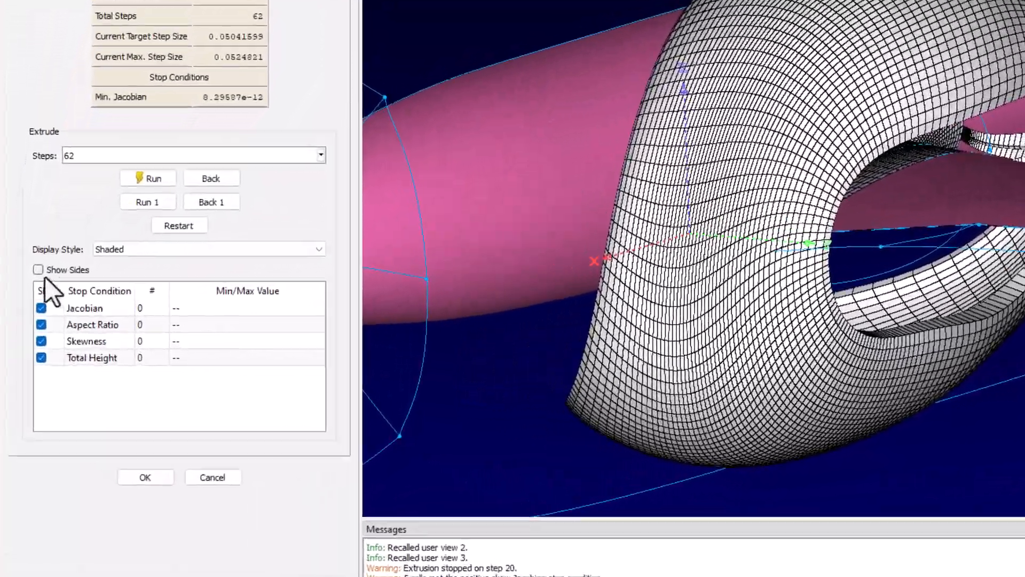
# Step: Show the sides of the extruded collar block and inspect them around the wing and the fuselage
pyautogui.click(38, 269)
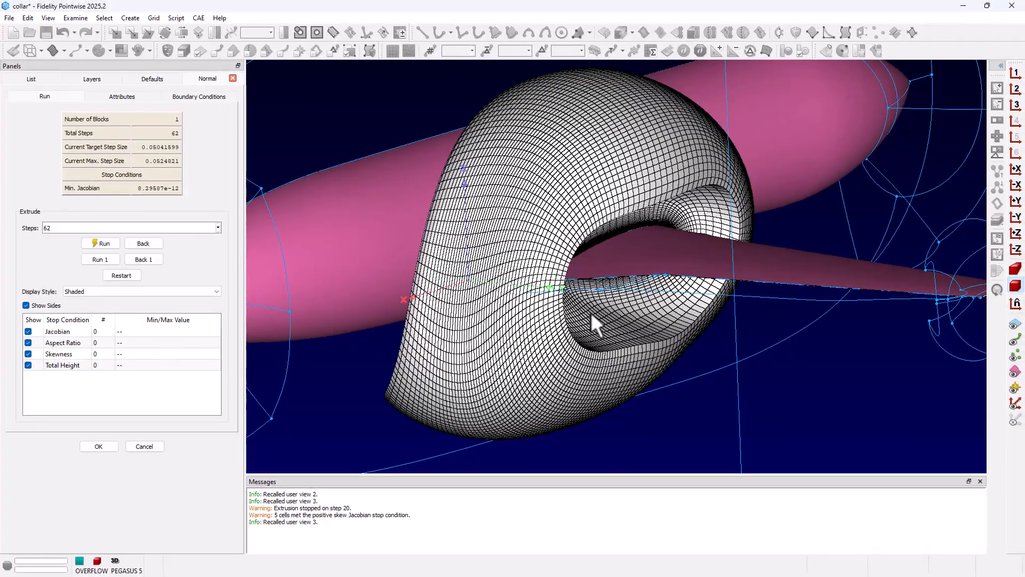
pyautogui.keyDown('ctrl'); pyautogui.moveTo(590, 312); pyautogui.dragTo(392, 320, button='right'); pyautogui.keyUp('ctrl')
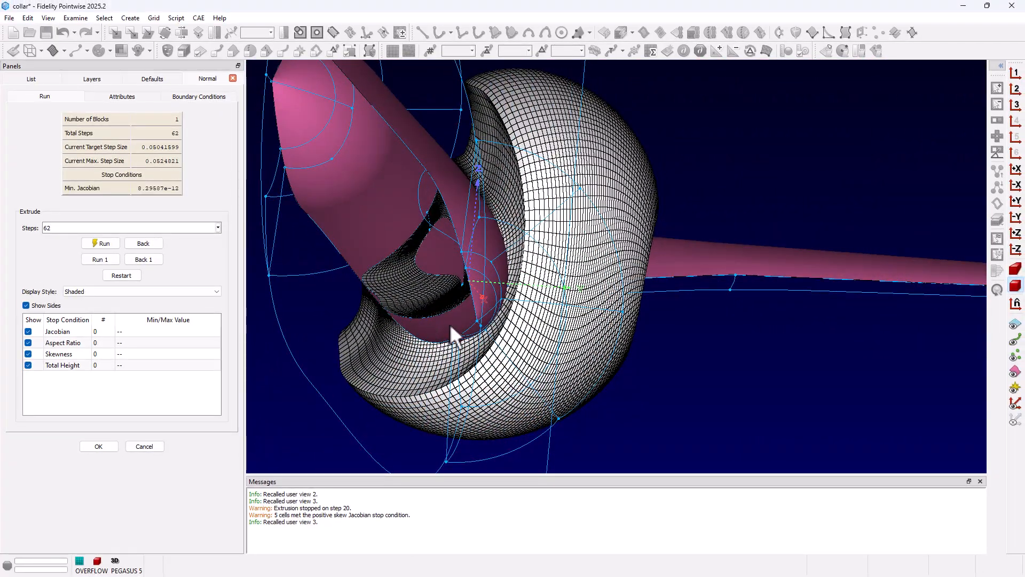
pyautogui.keyDown('ctrl'); pyautogui.moveTo(596, 281); pyautogui.dragTo(596, 282, button='right'); pyautogui.keyUp('ctrl')
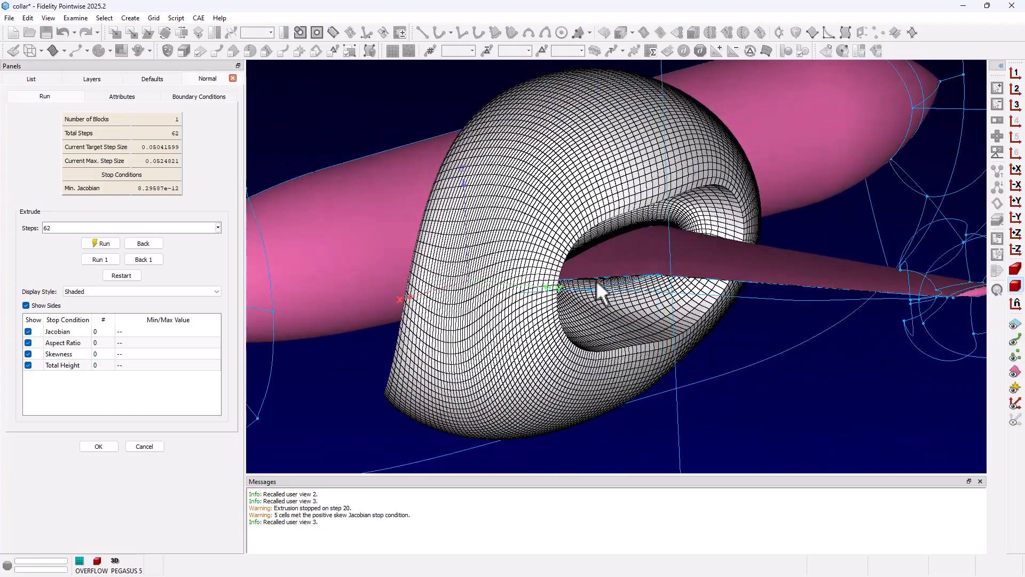
# Step: Restart the extrusion with the explicit scaling exponent set to 0.0 and volume smoothing iterations set to 5, and run it for 62 steps
pyautogui.click(123, 276)
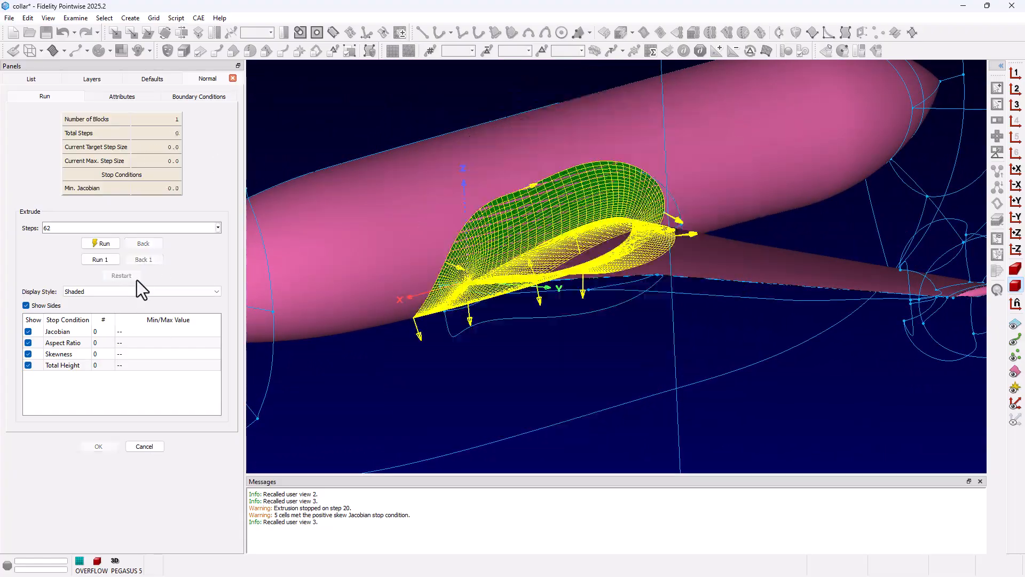
pyautogui.click(134, 98)
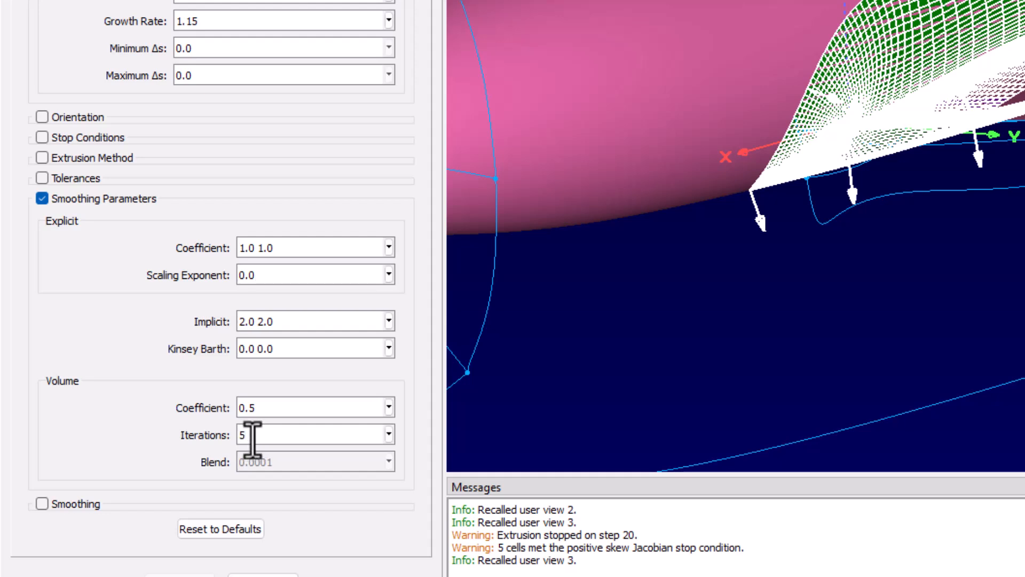
pyautogui.press('Tab')
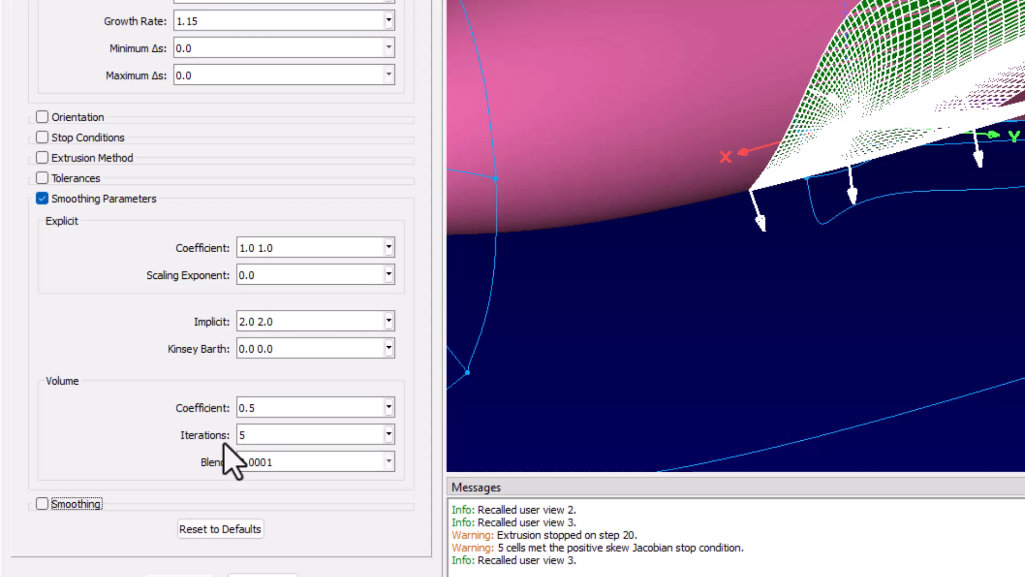
pyautogui.click(651, 500)
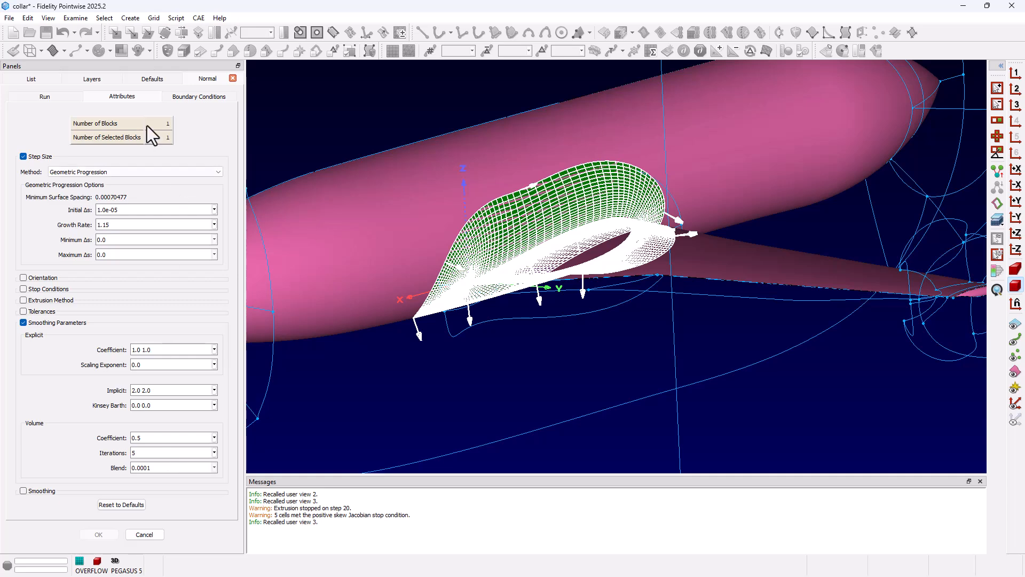
pyautogui.click(56, 97)
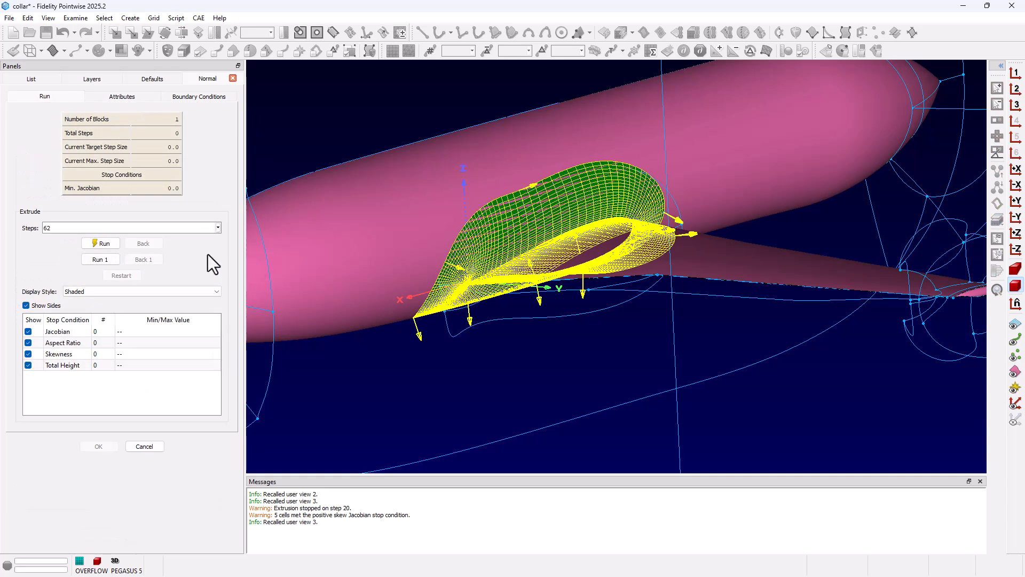
pyautogui.click(110, 244)
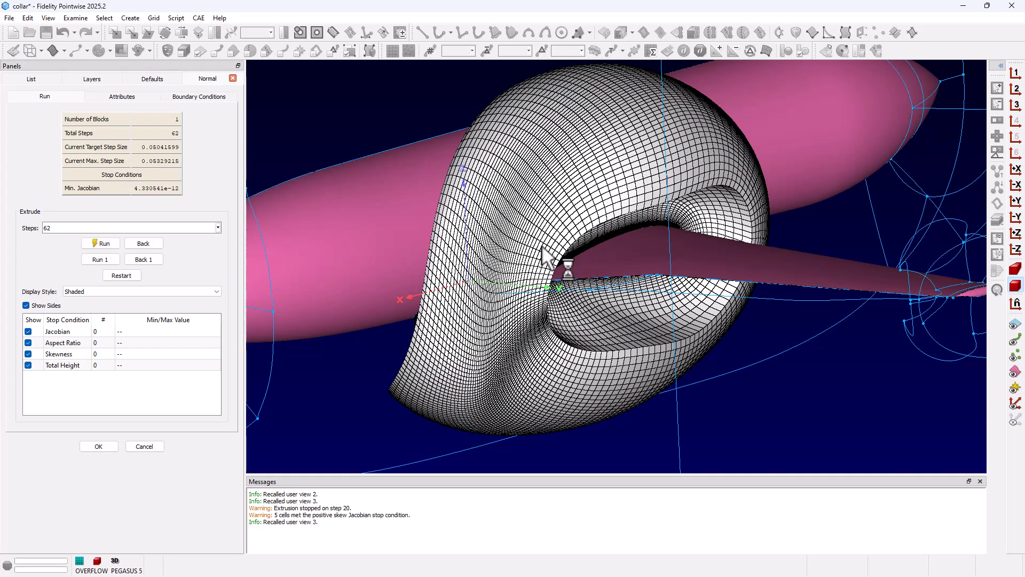
pyautogui.scroll(-3, 587, 303)
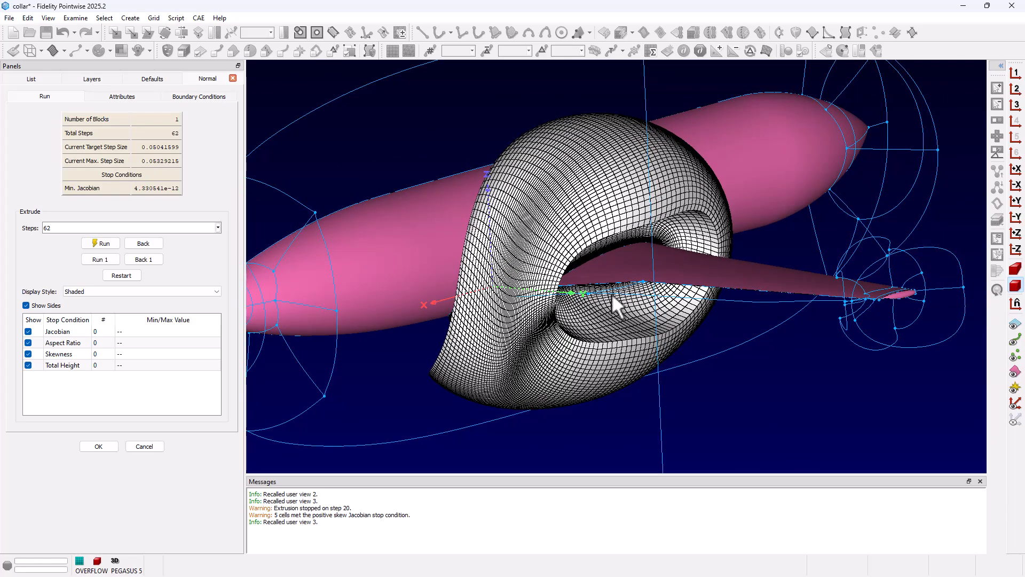
# Step: Open the extrusion attributes of the collar block
pyautogui.click(122, 97)
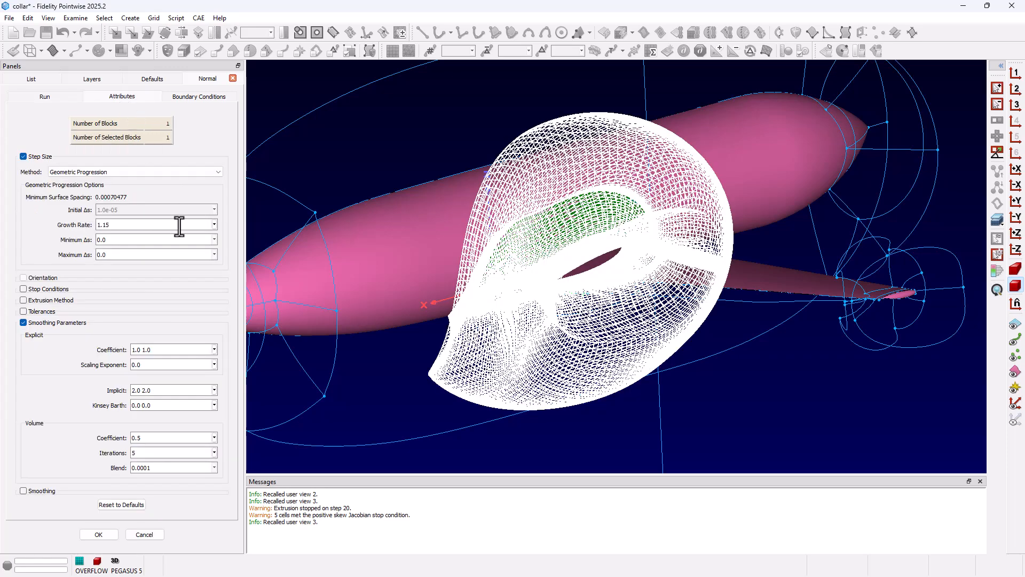